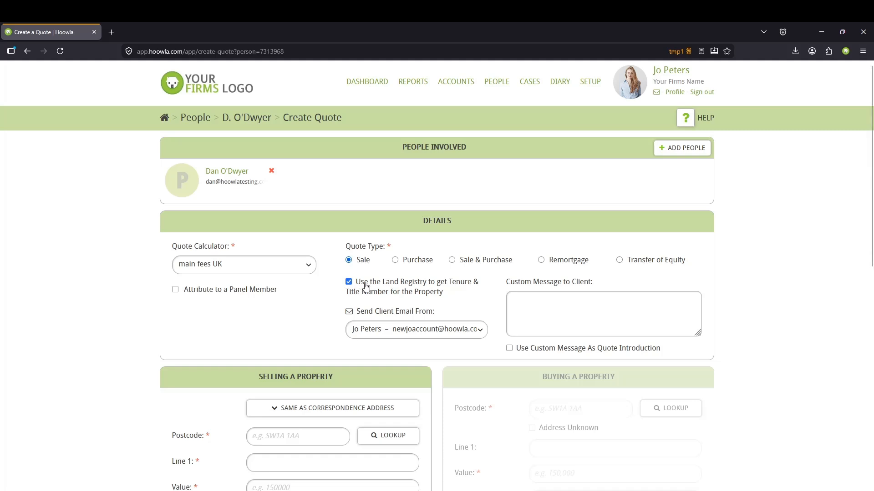
Step: Turn off using the Land Registry to get the property's tenure and title number for this quote
click(363, 286)
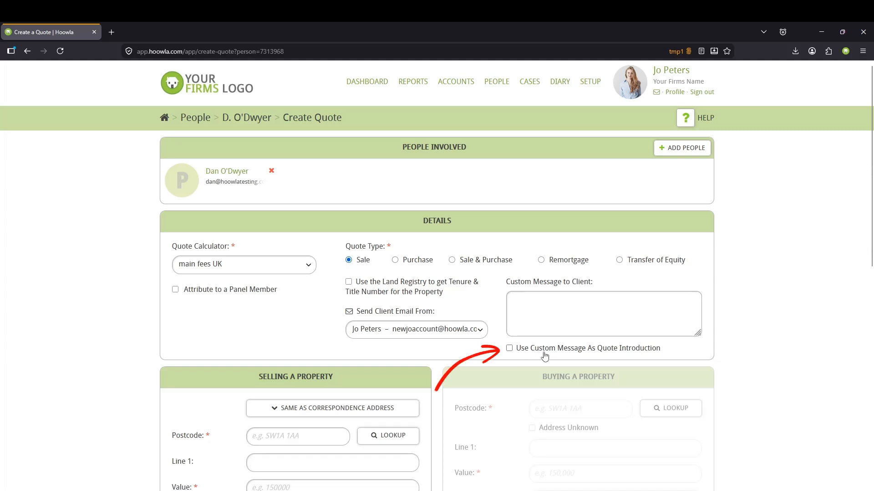
scroll(542, 354, down, 4)
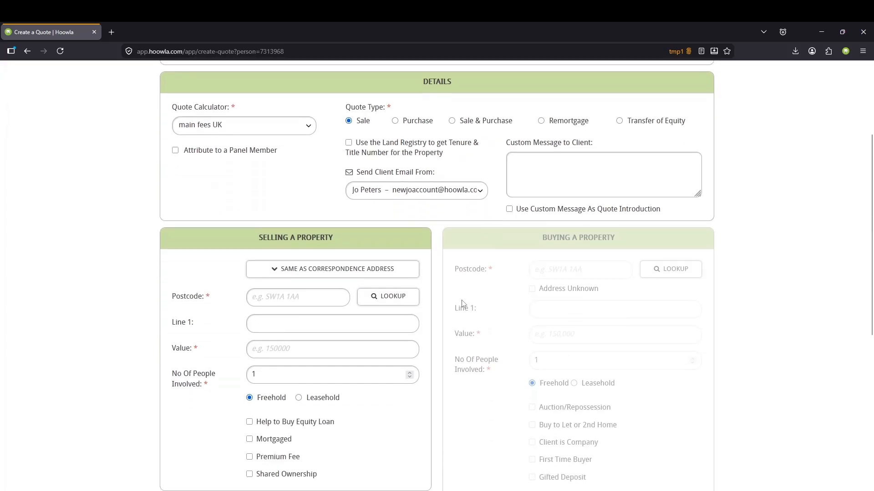
scroll(405, 176, down, 1)
scroll(467, 146, up, 1)
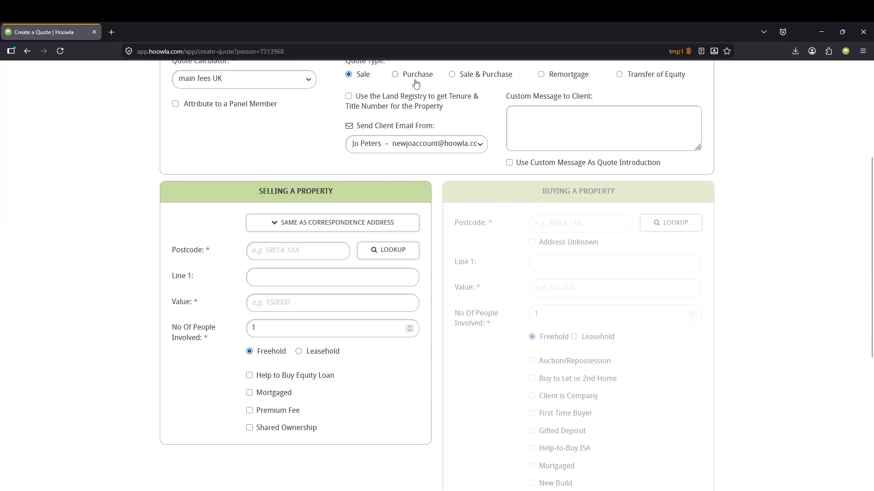
Step: Switch the quote type through Remortgage, Transfer of Equity and Sale & Purchase to examine the form sections of each
click(561, 81)
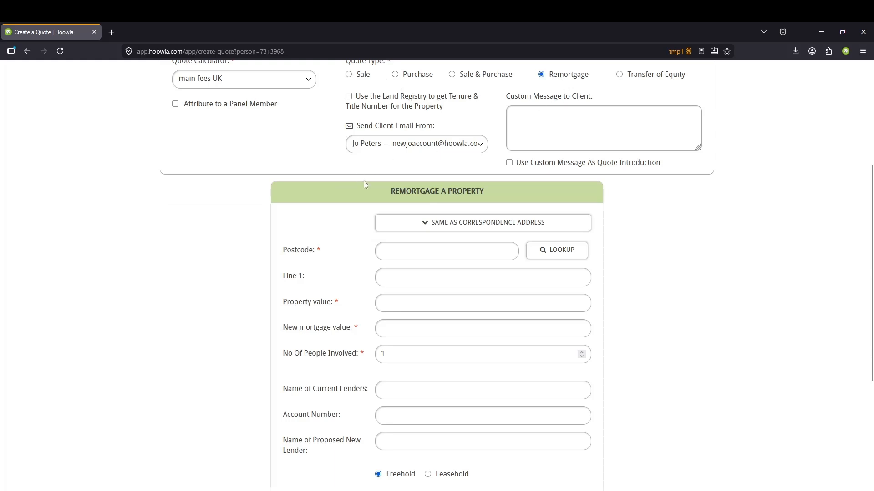
click(642, 78)
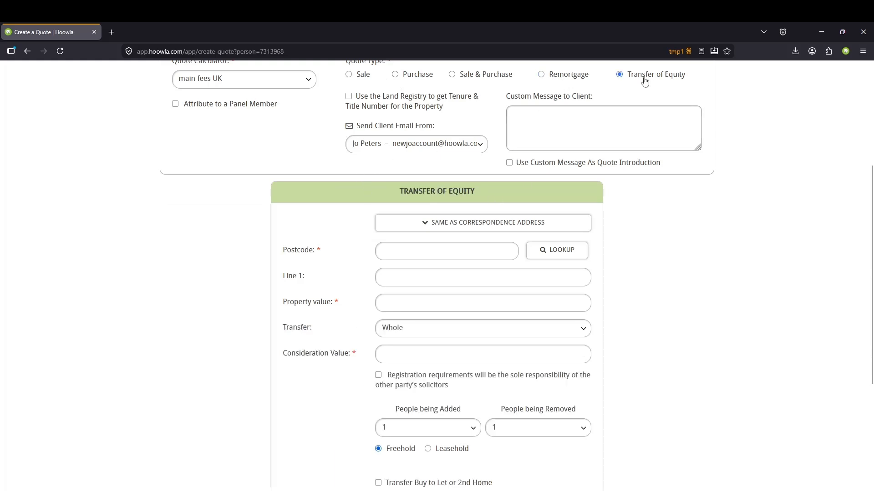
click(469, 77)
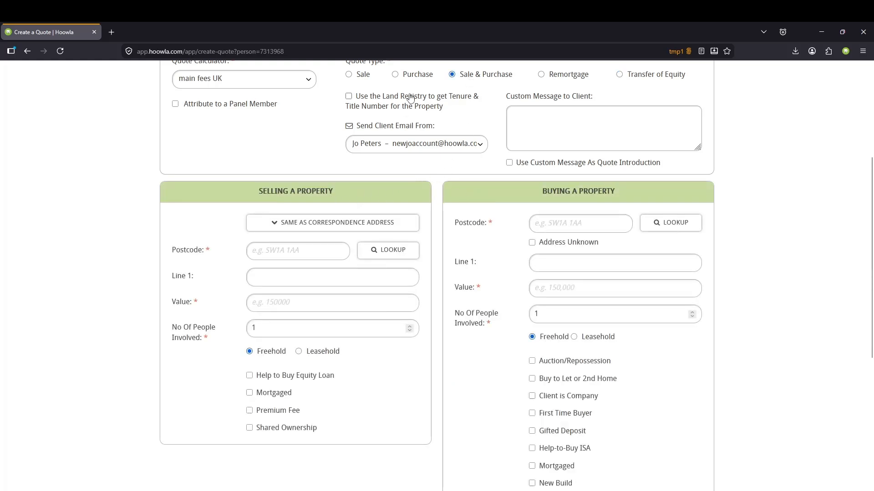
Step: Set the quote type to Purchase and mark the address of the property being bought as unknown
click(412, 76)
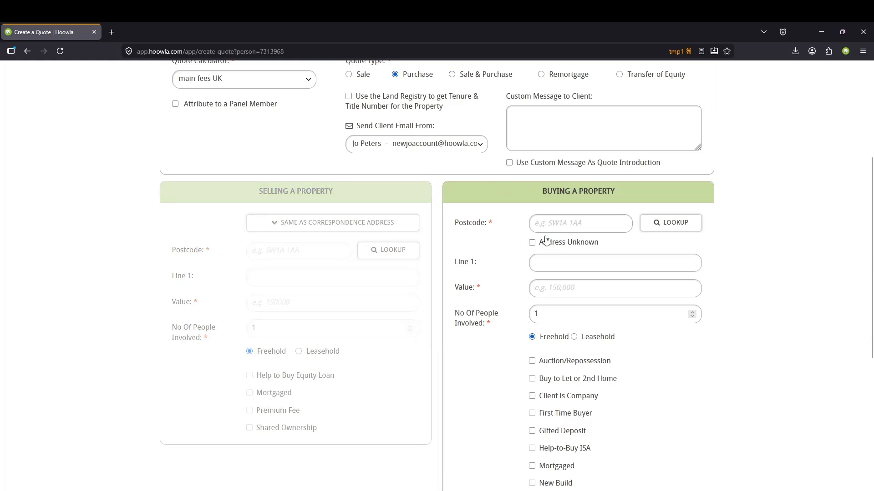
click(563, 244)
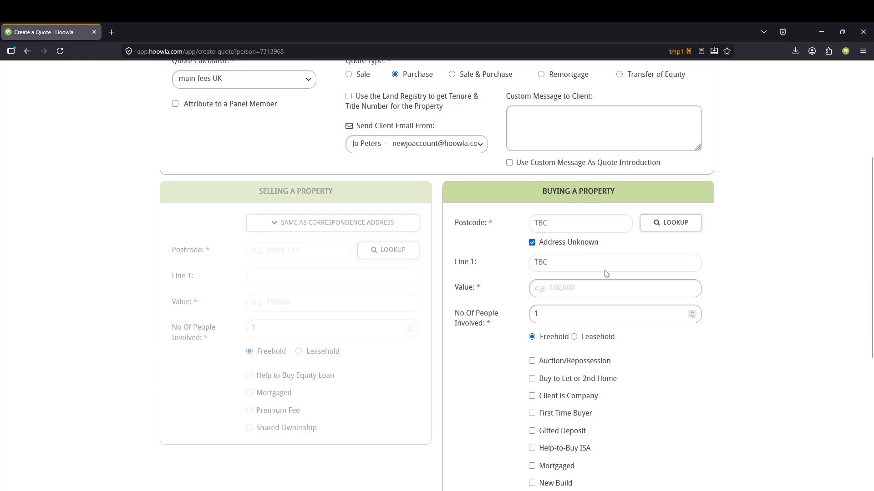
Step: Set the value of the property being bought to 300,000 and select the Gifted Deposit option
click(576, 289)
text(3)
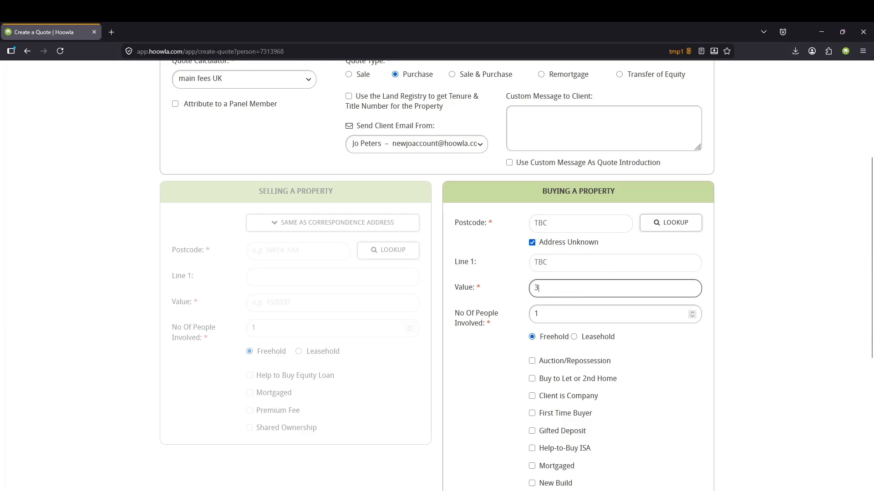
text(00,000)
scroll(557, 279, down, 3)
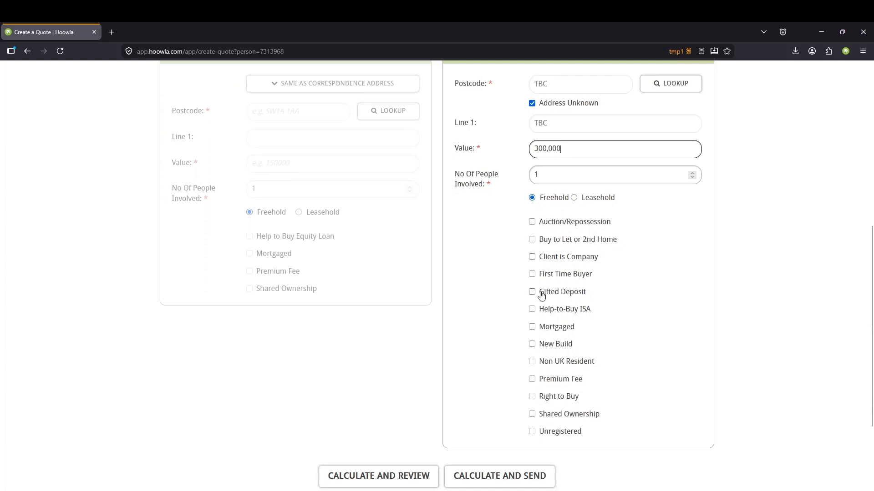
click(550, 297)
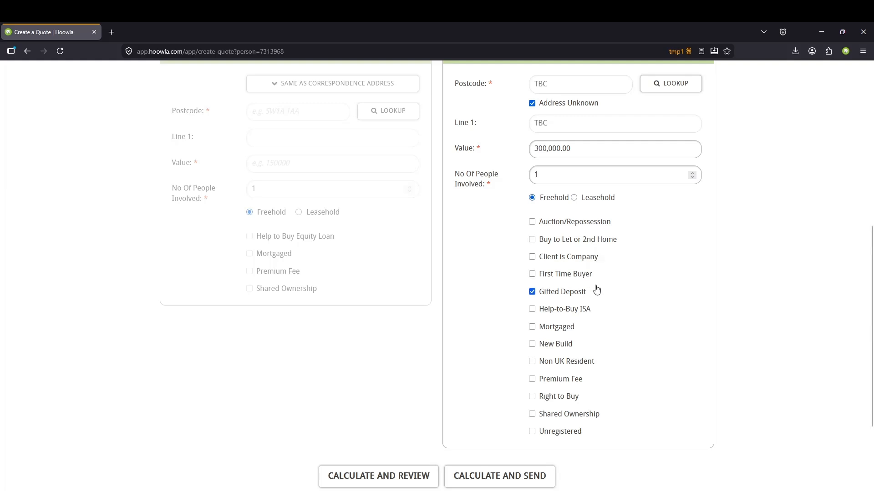
Step: Calculate the purchase quote and open it for review without sending it to the client
scroll(596, 291, down, 1)
scroll(361, 460, down, 1)
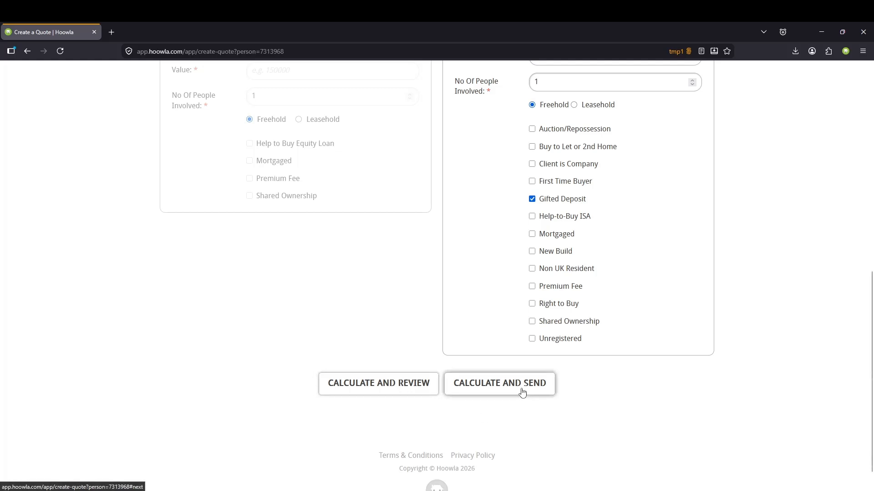
click(399, 389)
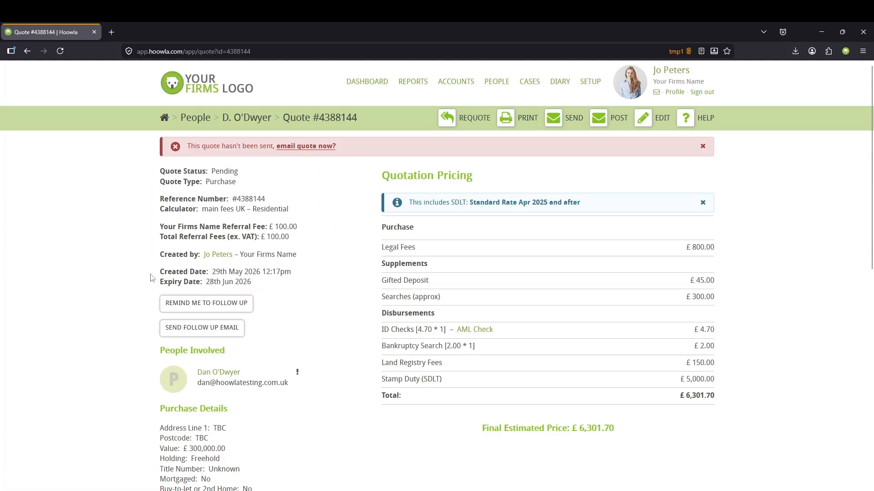
Step: Review the generated quote's purchase details, pricing breakdown and quote history
scroll(151, 278, down, 3)
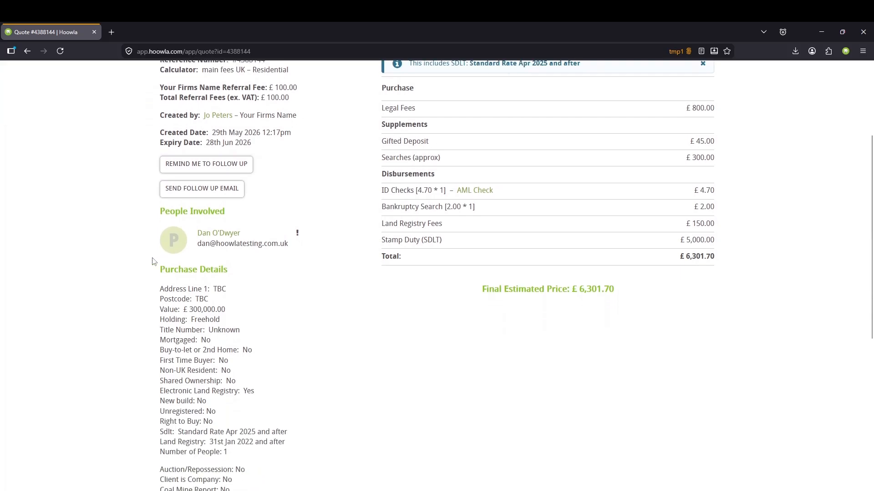
scroll(152, 260, down, 1)
scroll(153, 282, down, 1)
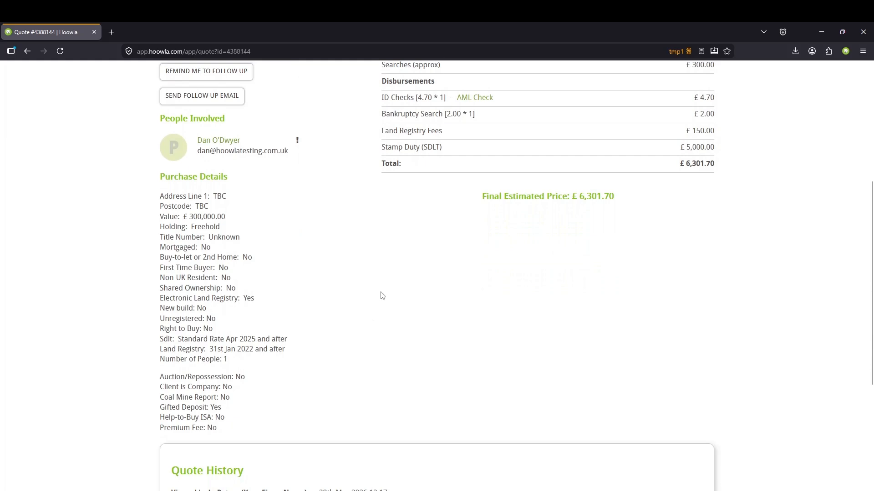
scroll(384, 295, down, 3)
scroll(383, 295, down, 1)
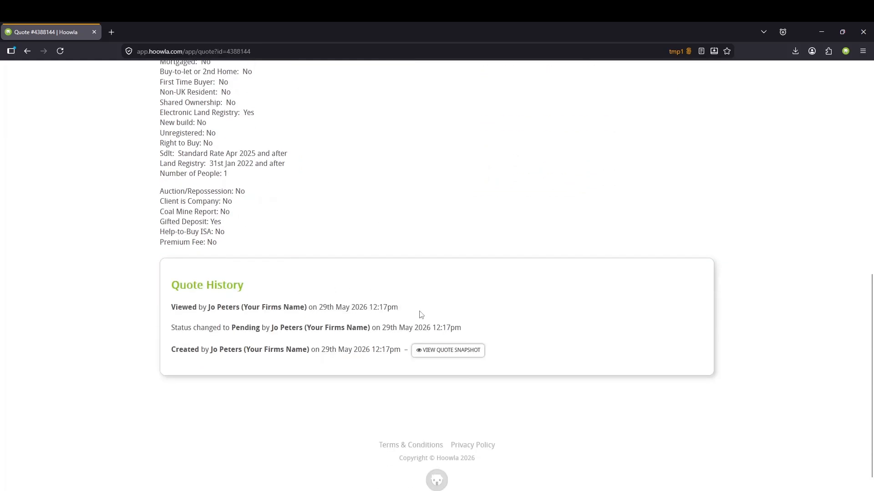
scroll(587, 306, up, 7)
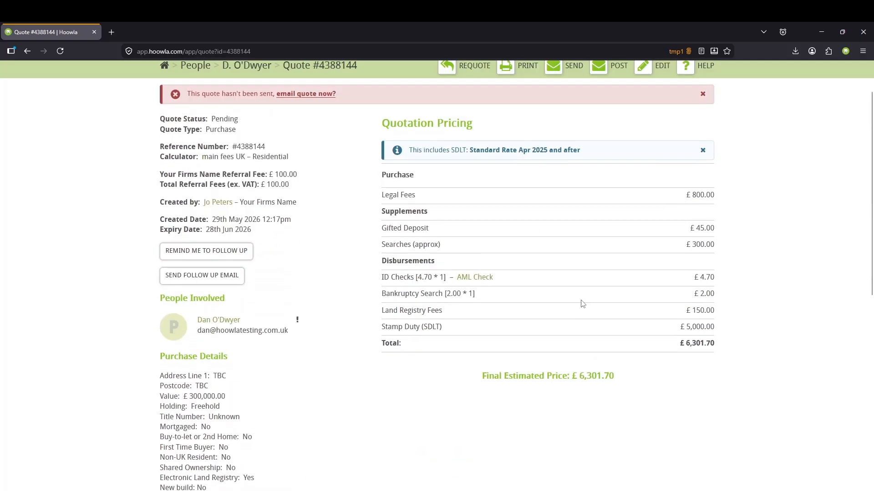
scroll(582, 304, up, 1)
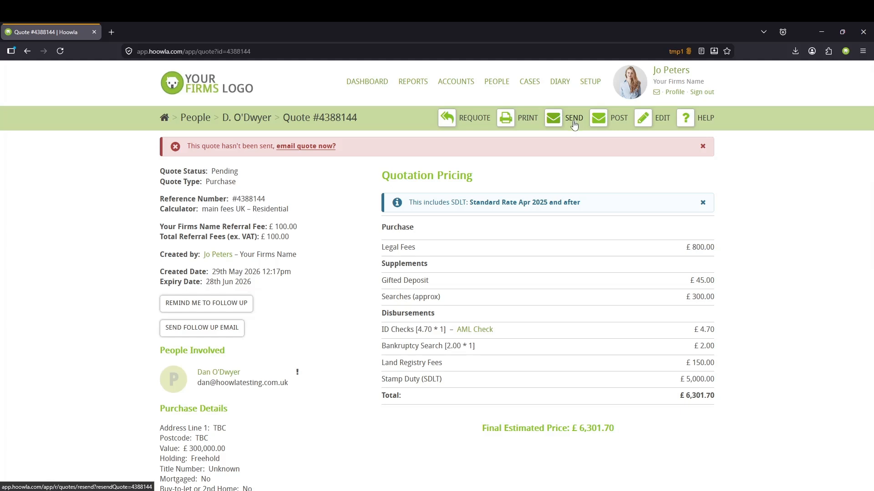
Step: Open the quote for editing, check its fees and purchase options, then save it and dismiss the confirmation
click(651, 120)
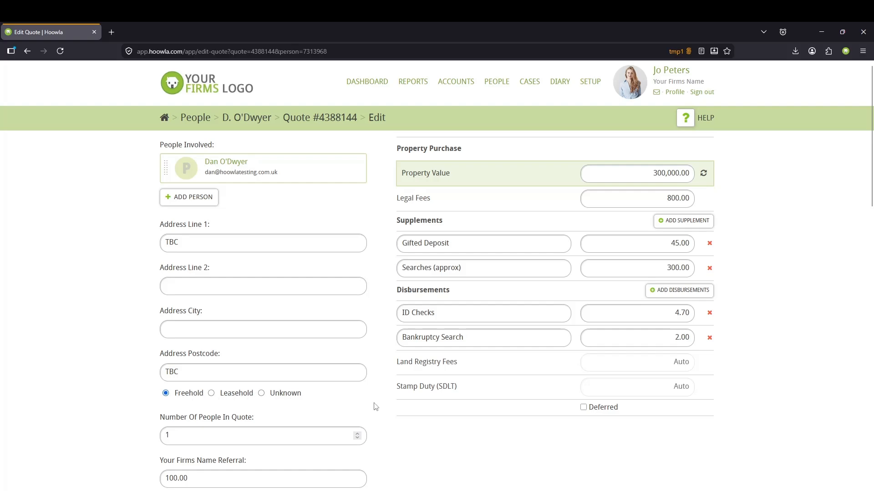
scroll(398, 407, down, 5)
scroll(415, 403, down, 3)
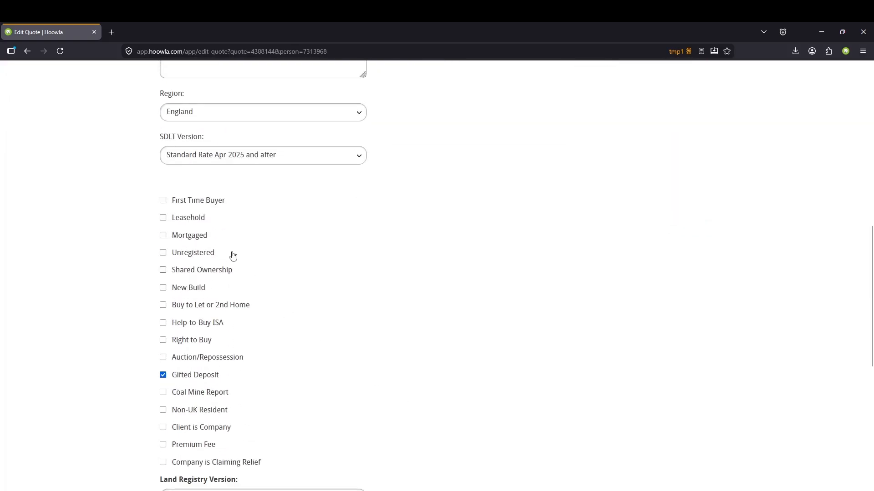
scroll(191, 333, down, 1)
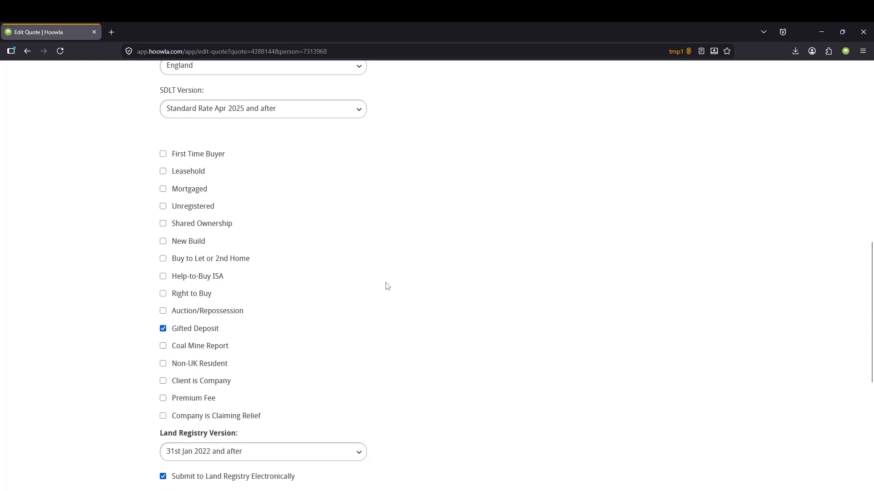
scroll(388, 286, down, 6)
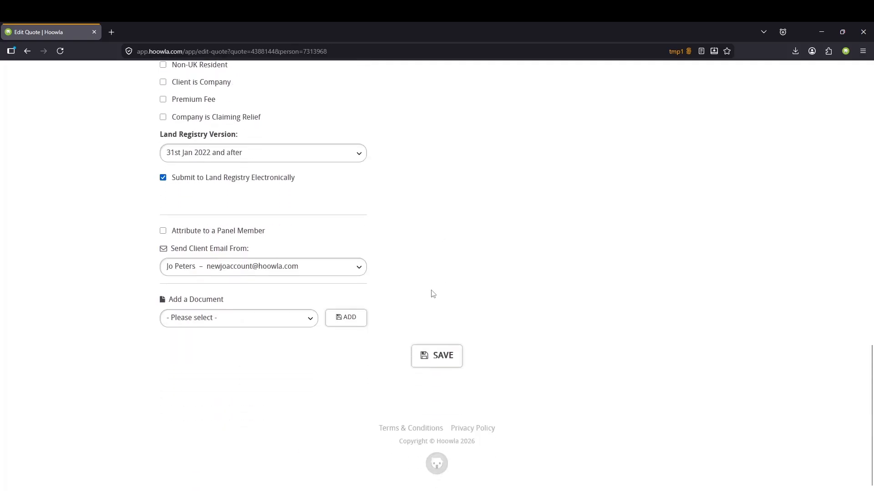
click(428, 357)
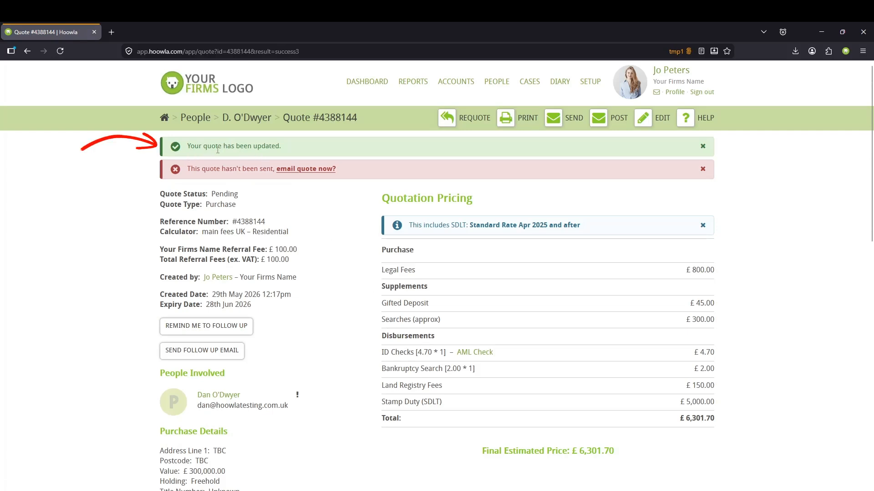
click(702, 146)
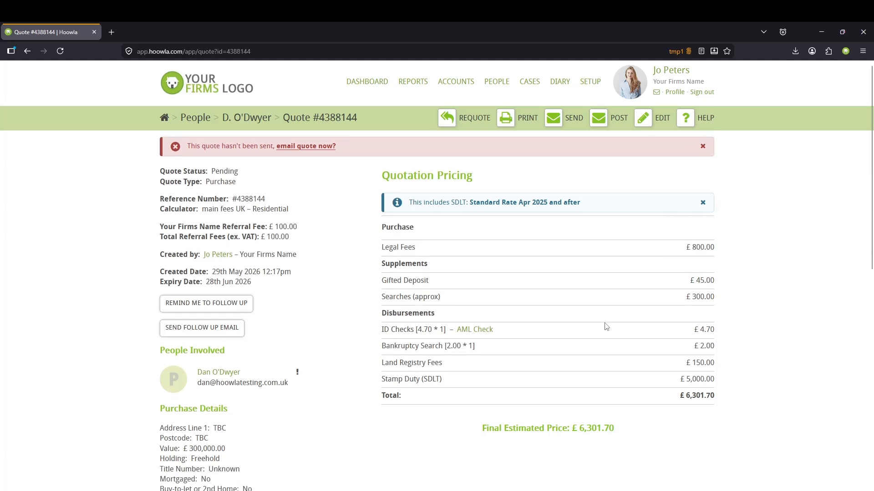